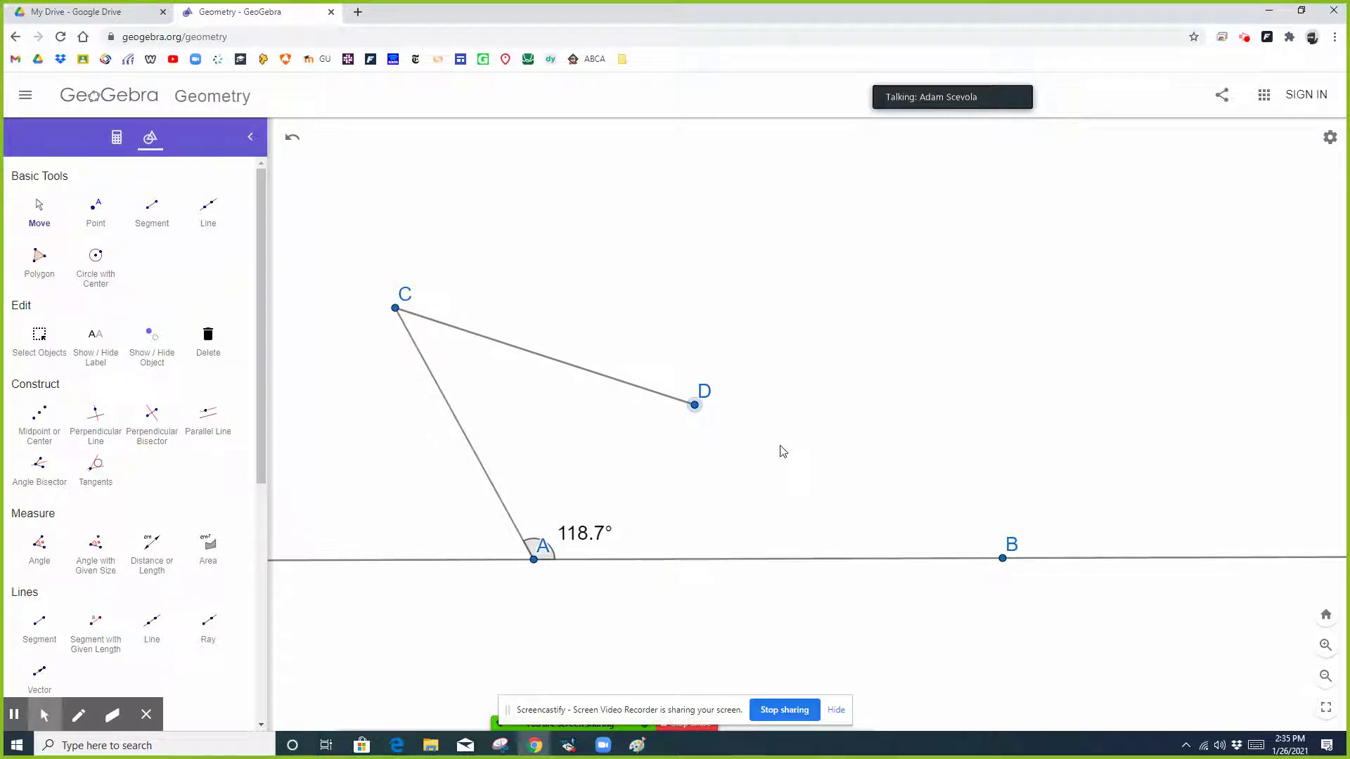
Measure segments AC (8.2) and CD (9) with the Distance or Length tool.
click(834, 712)
click(260, 340)
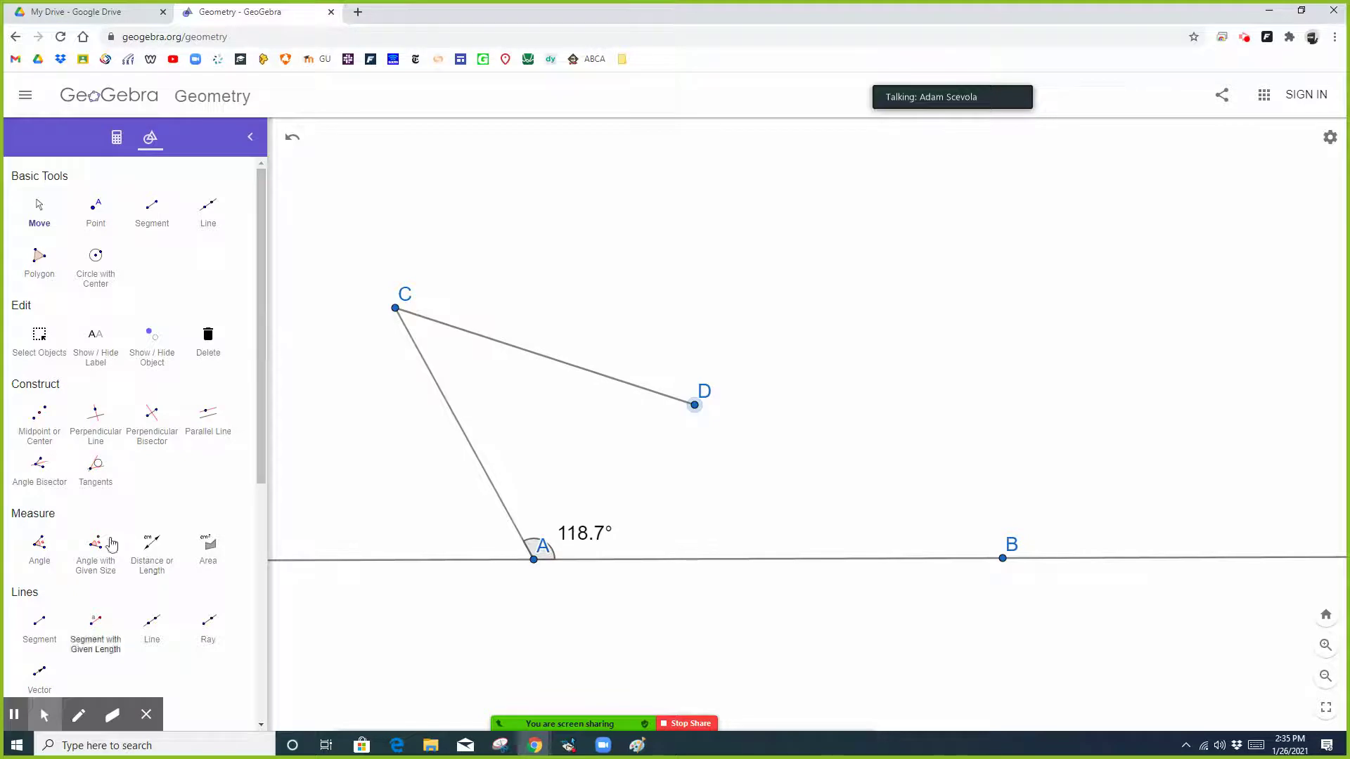
click(152, 552)
click(533, 560)
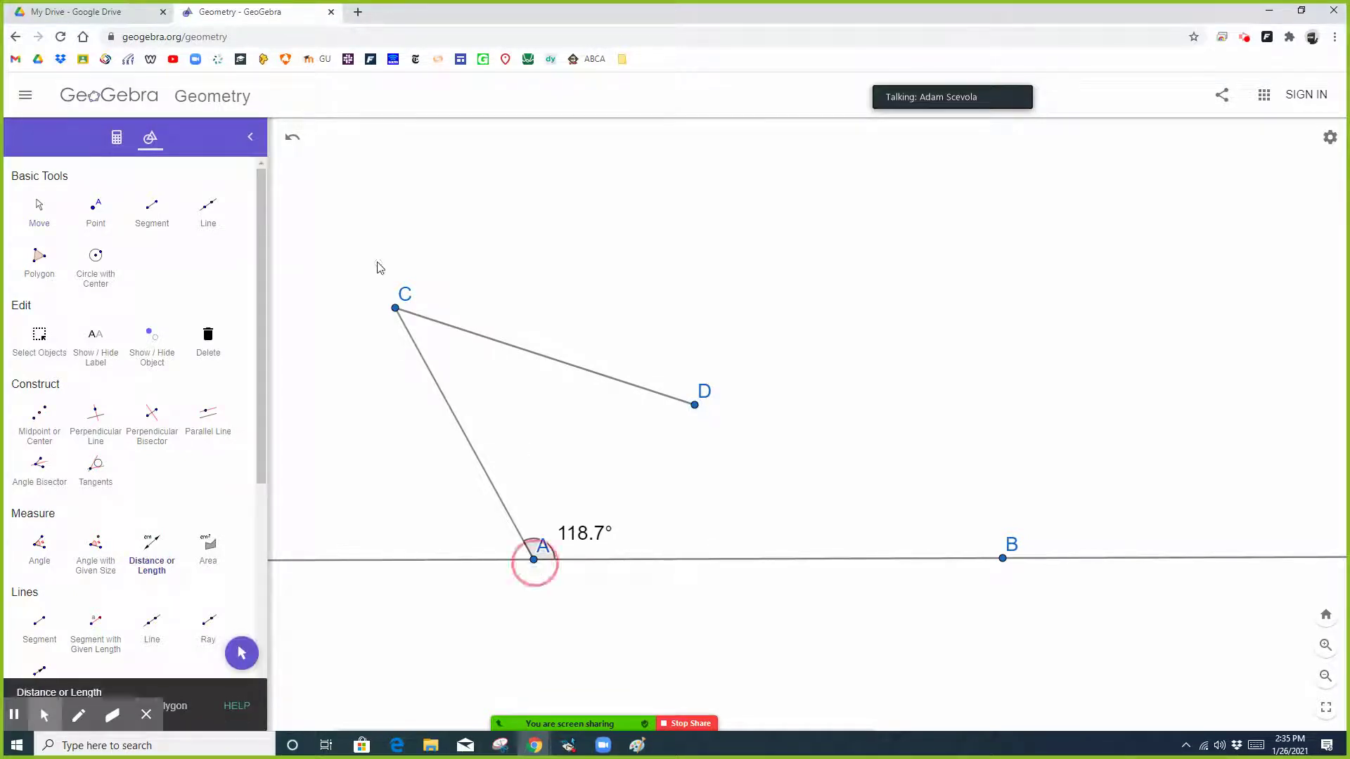
click(396, 308)
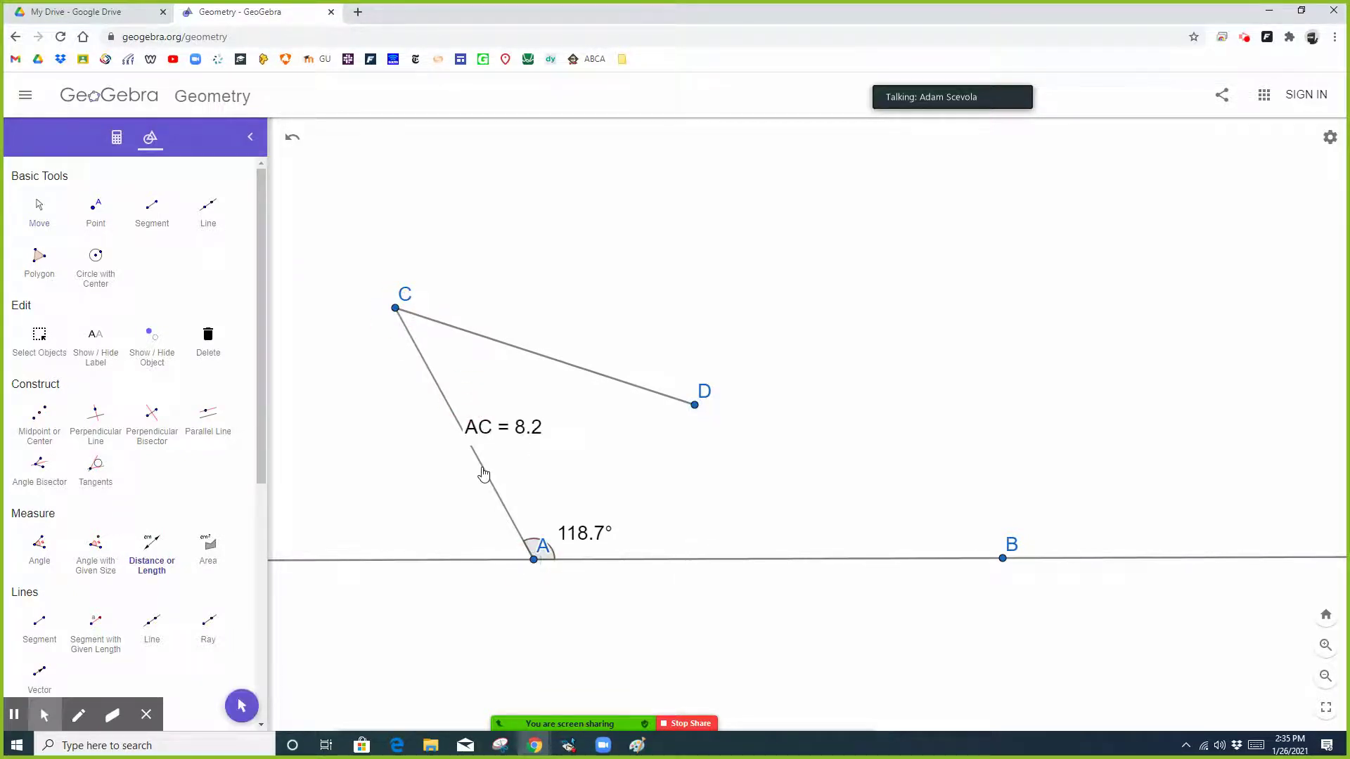
click(396, 306)
click(694, 406)
key(Escape)
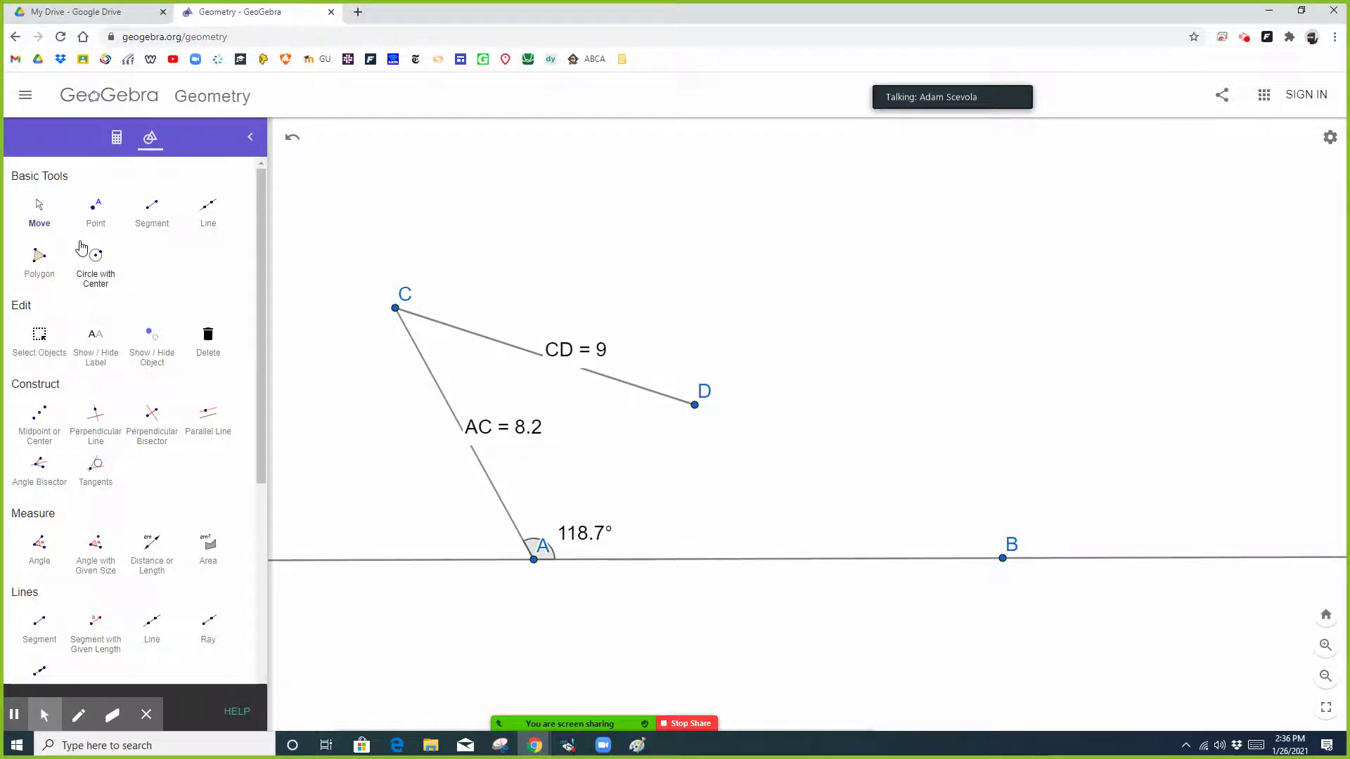
Draw a circle centred at C through point D, radius 9.
click(95, 260)
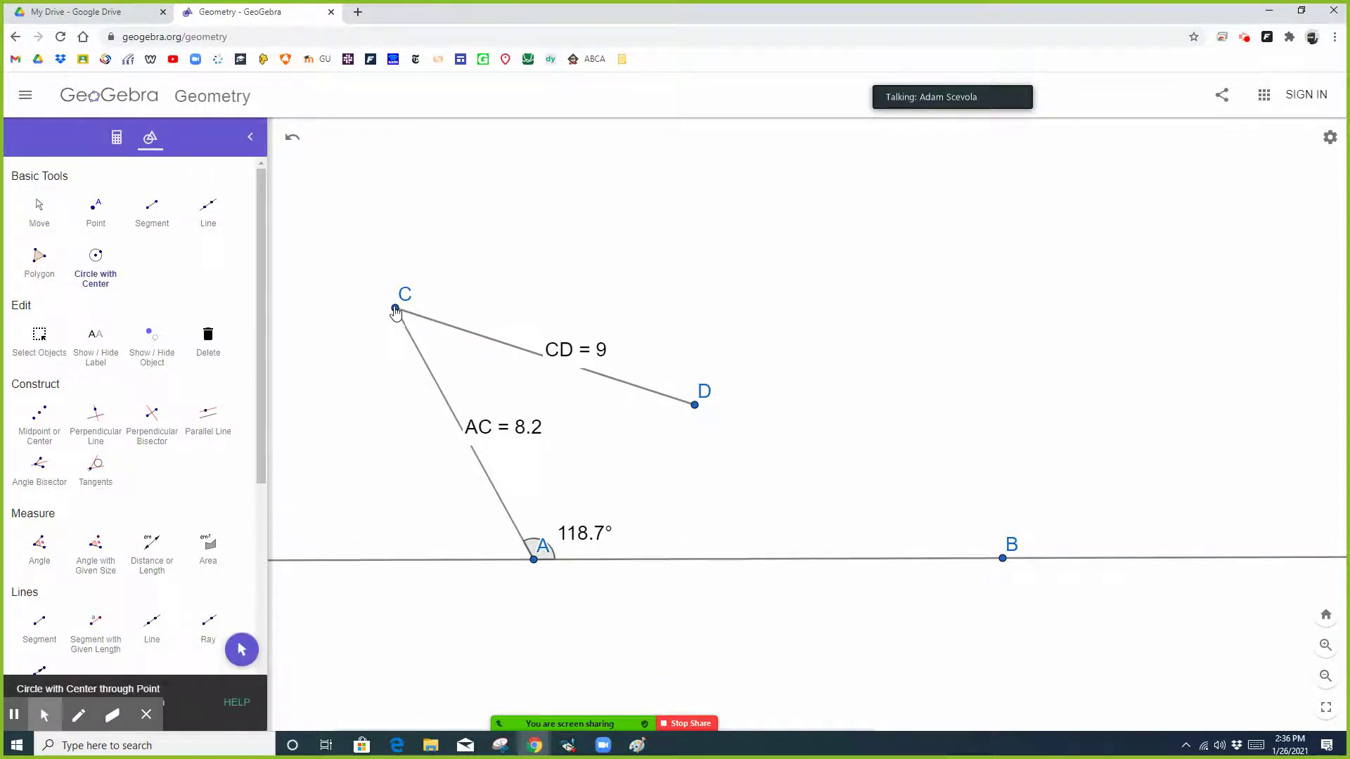
click(395, 309)
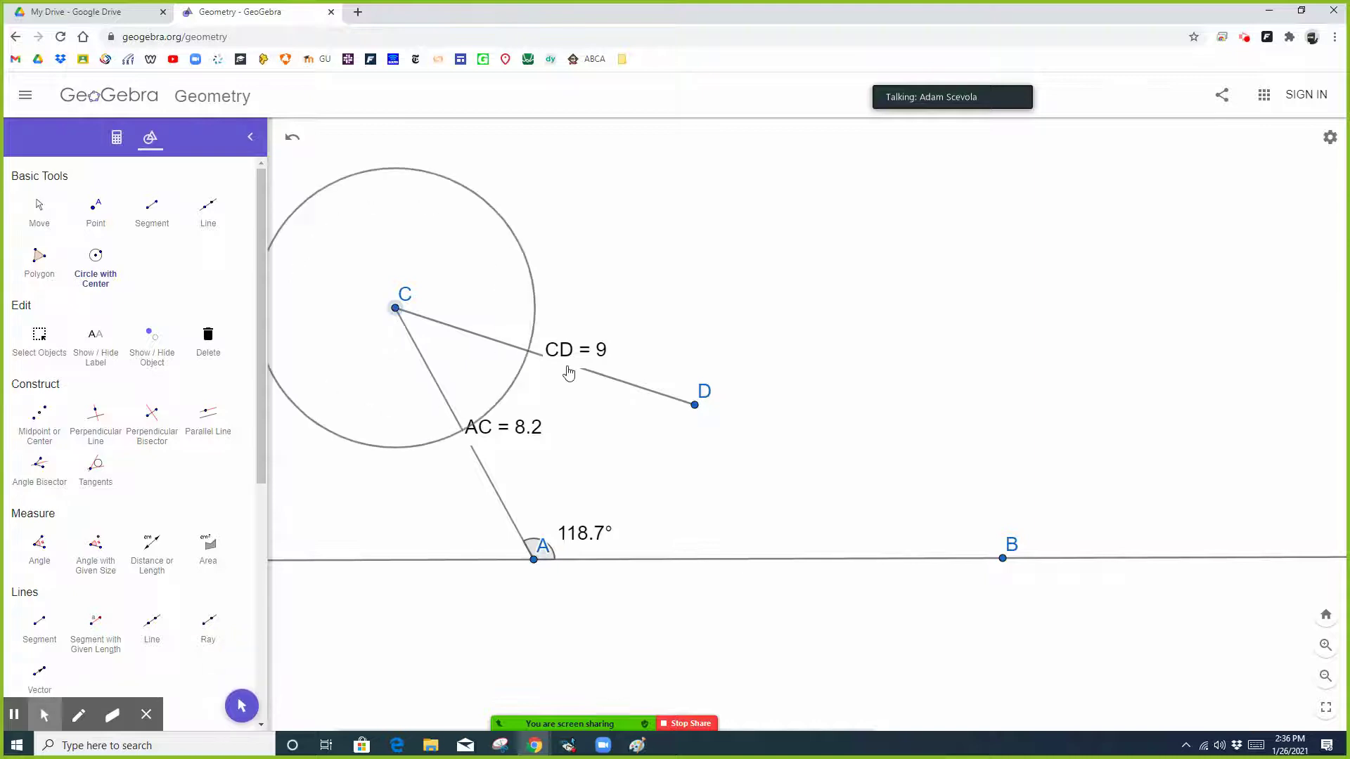
click(694, 406)
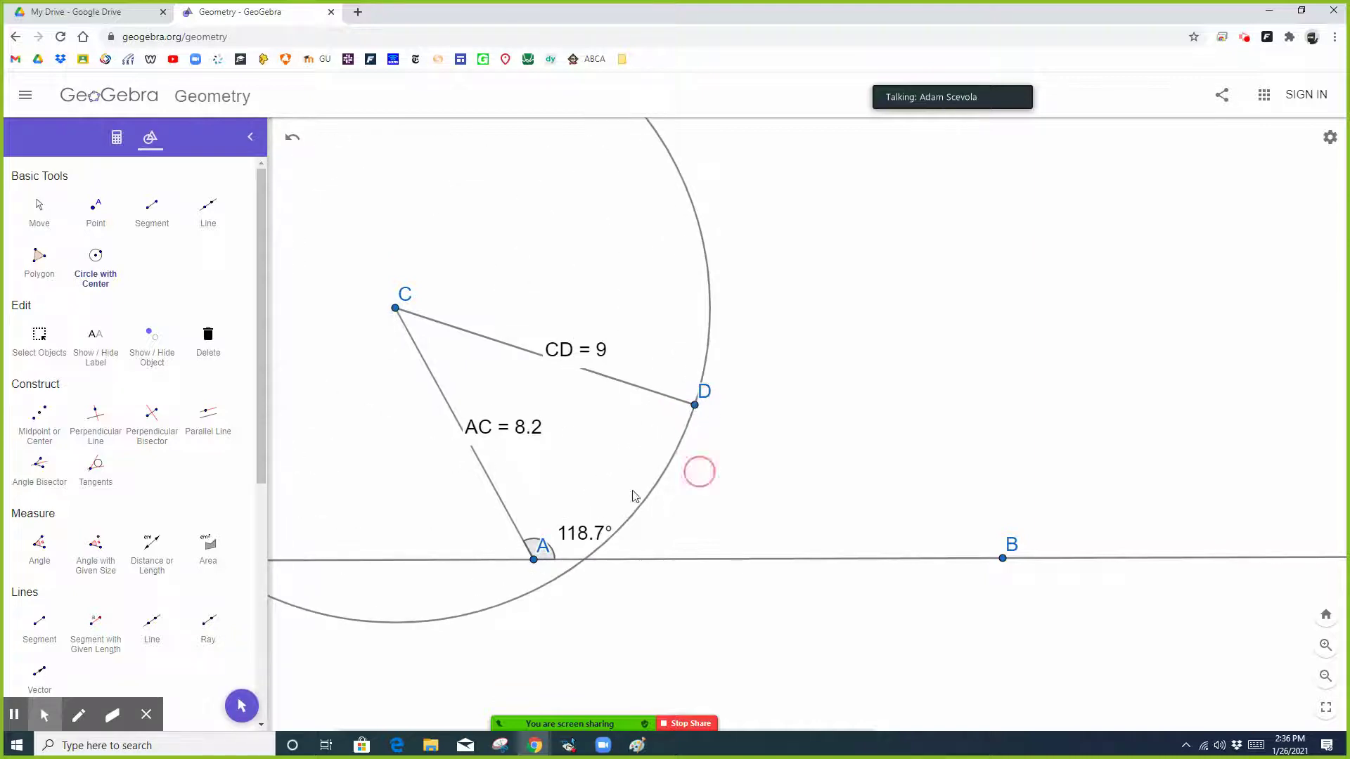
click(242, 706)
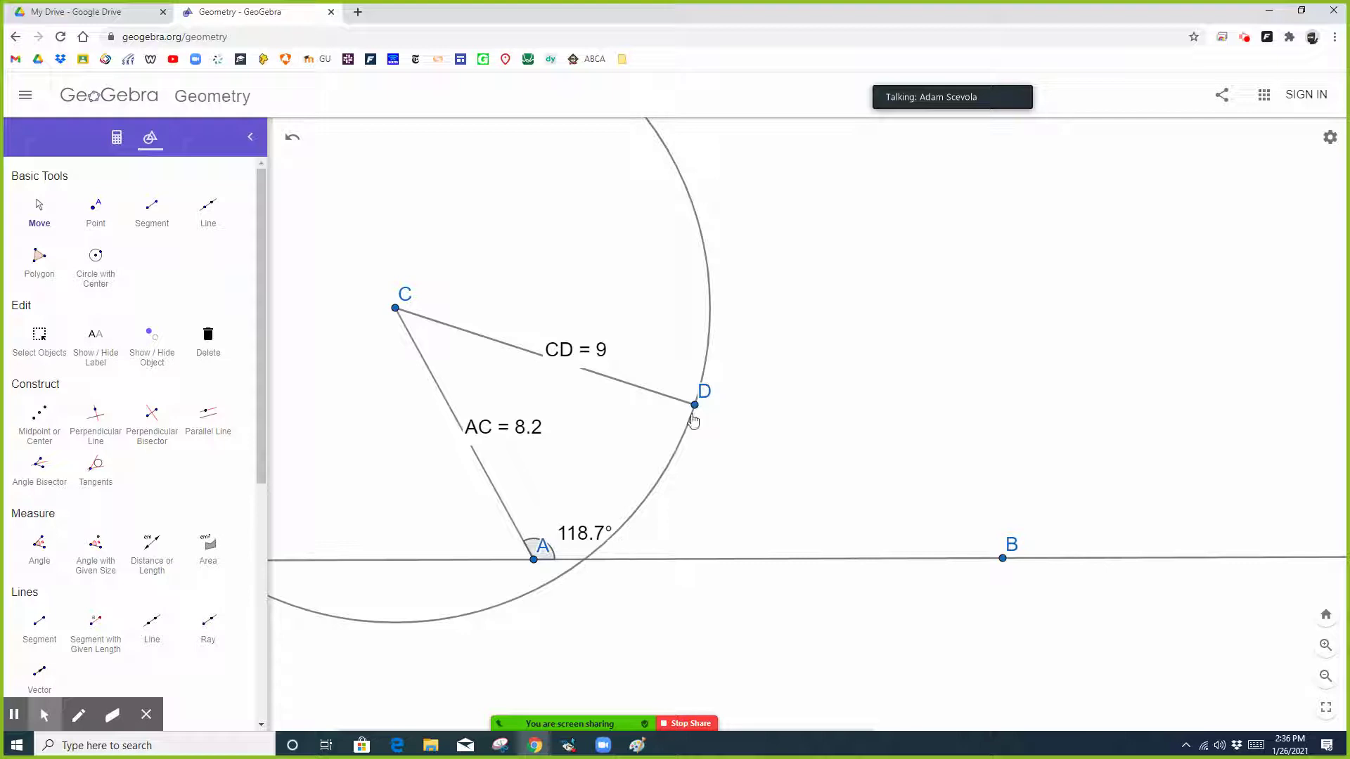
Drag D closer to C so CD reads 6.2, moving the AC, CD and 118.7° labels aside.
drag(687, 446, 593, 556)
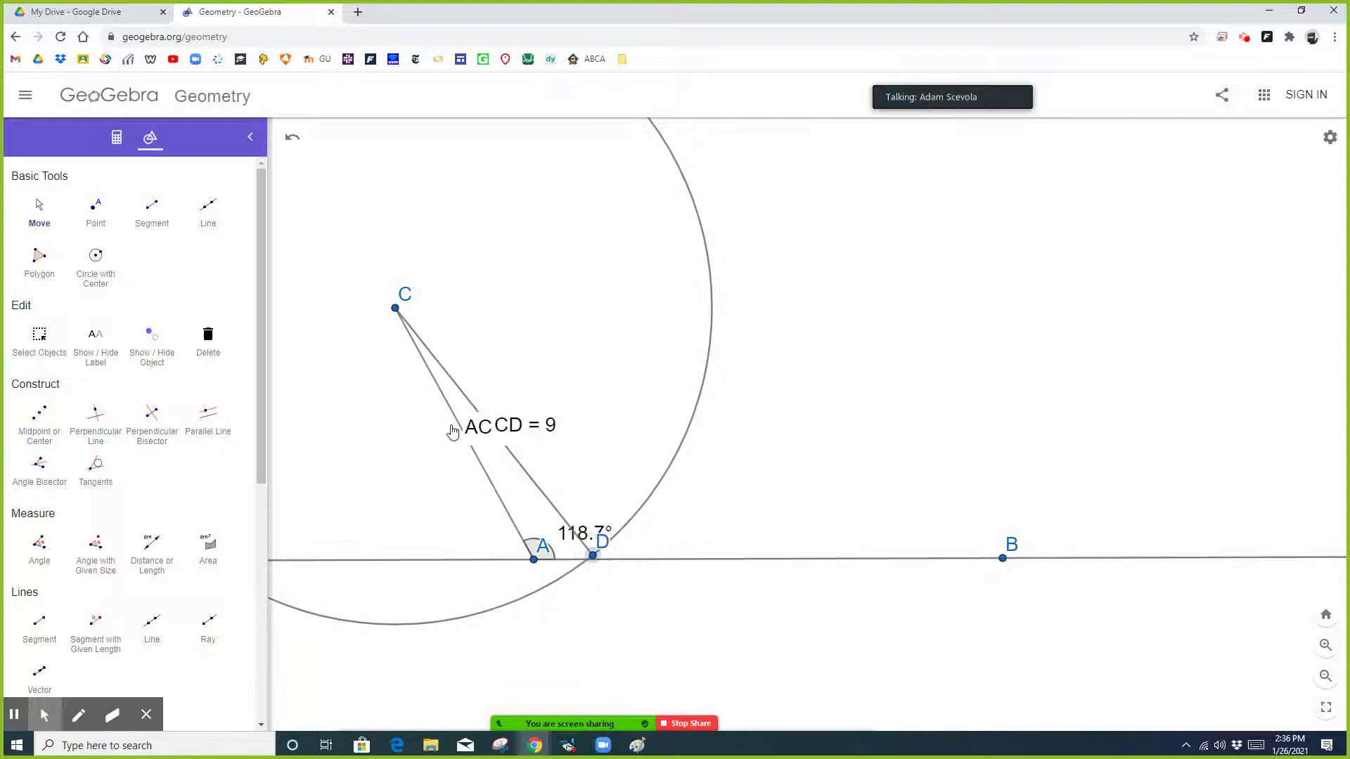
drag(440, 446, 373, 471)
drag(582, 377, 711, 365)
drag(532, 468, 530, 472)
drag(634, 433, 644, 428)
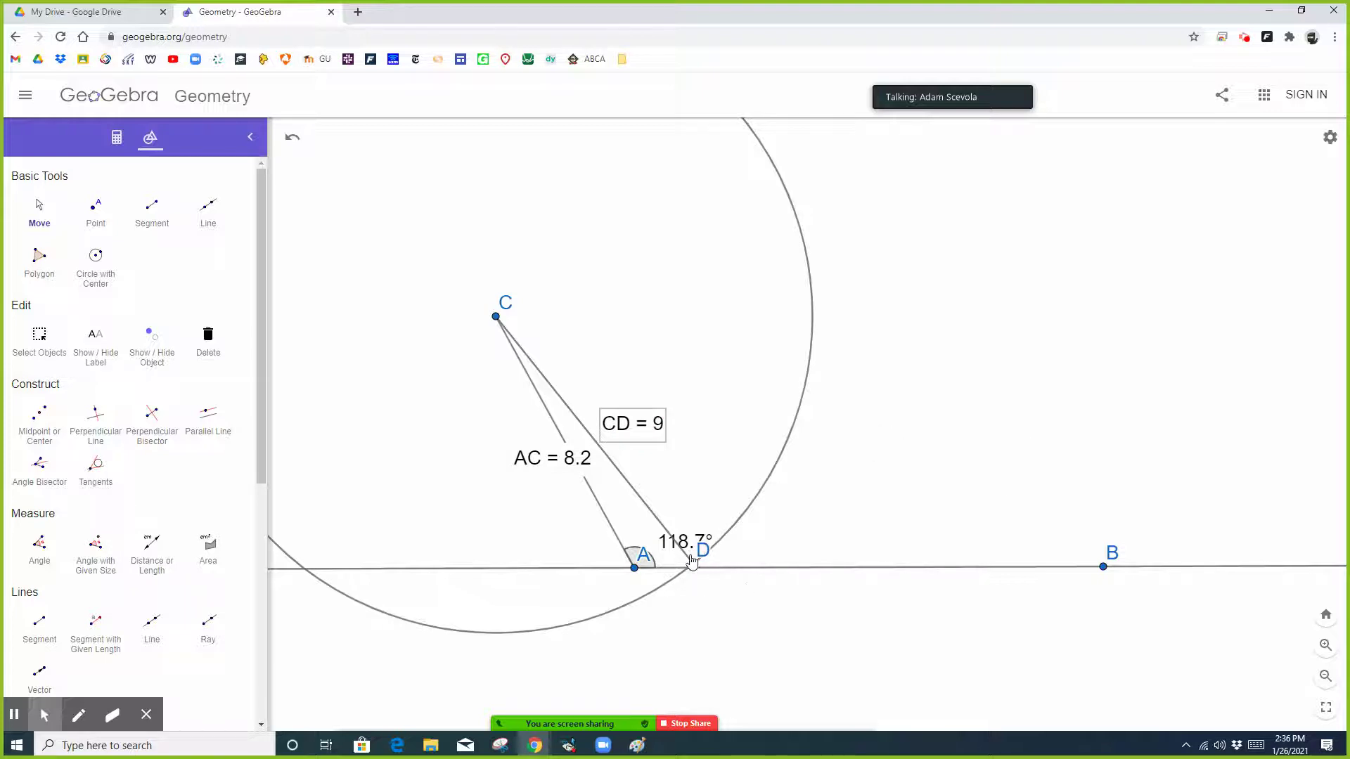
drag(673, 542, 646, 542)
drag(695, 559, 678, 518)
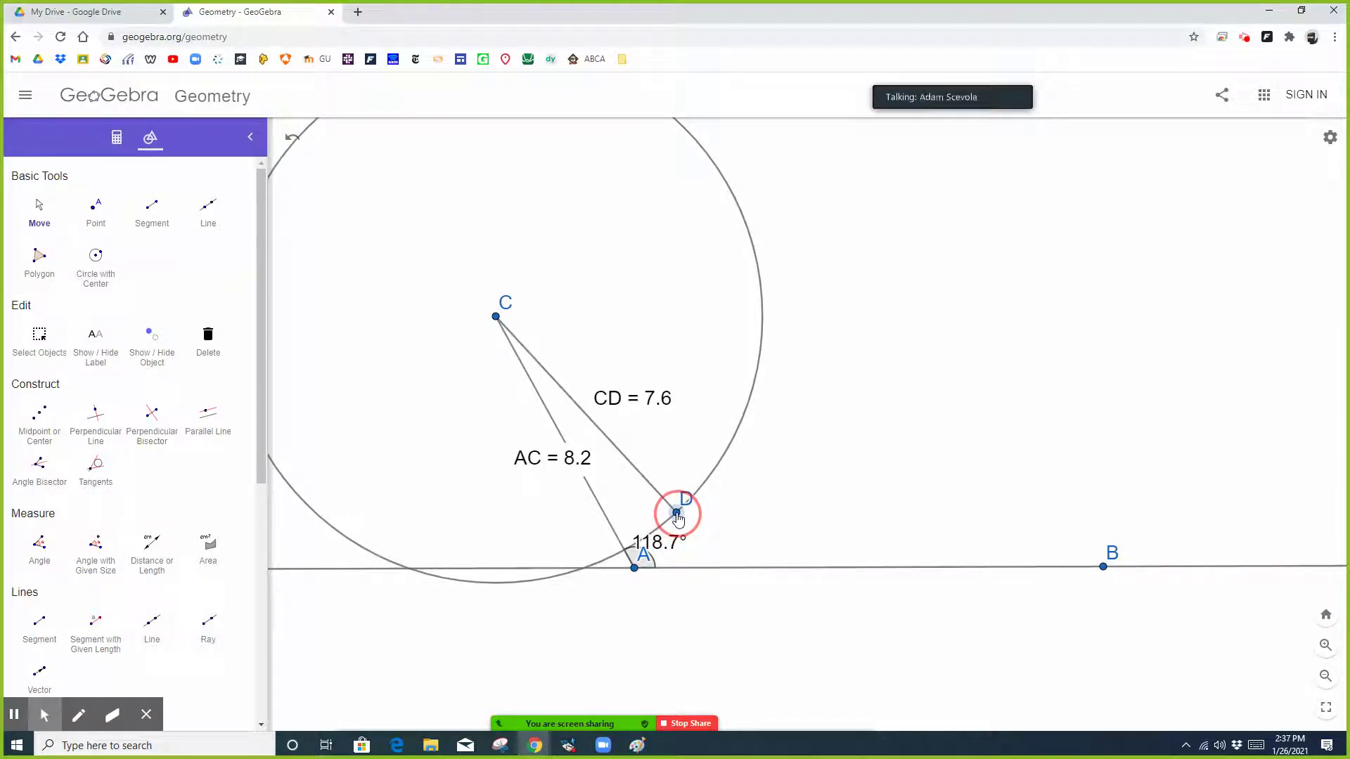
drag(678, 517, 647, 477)
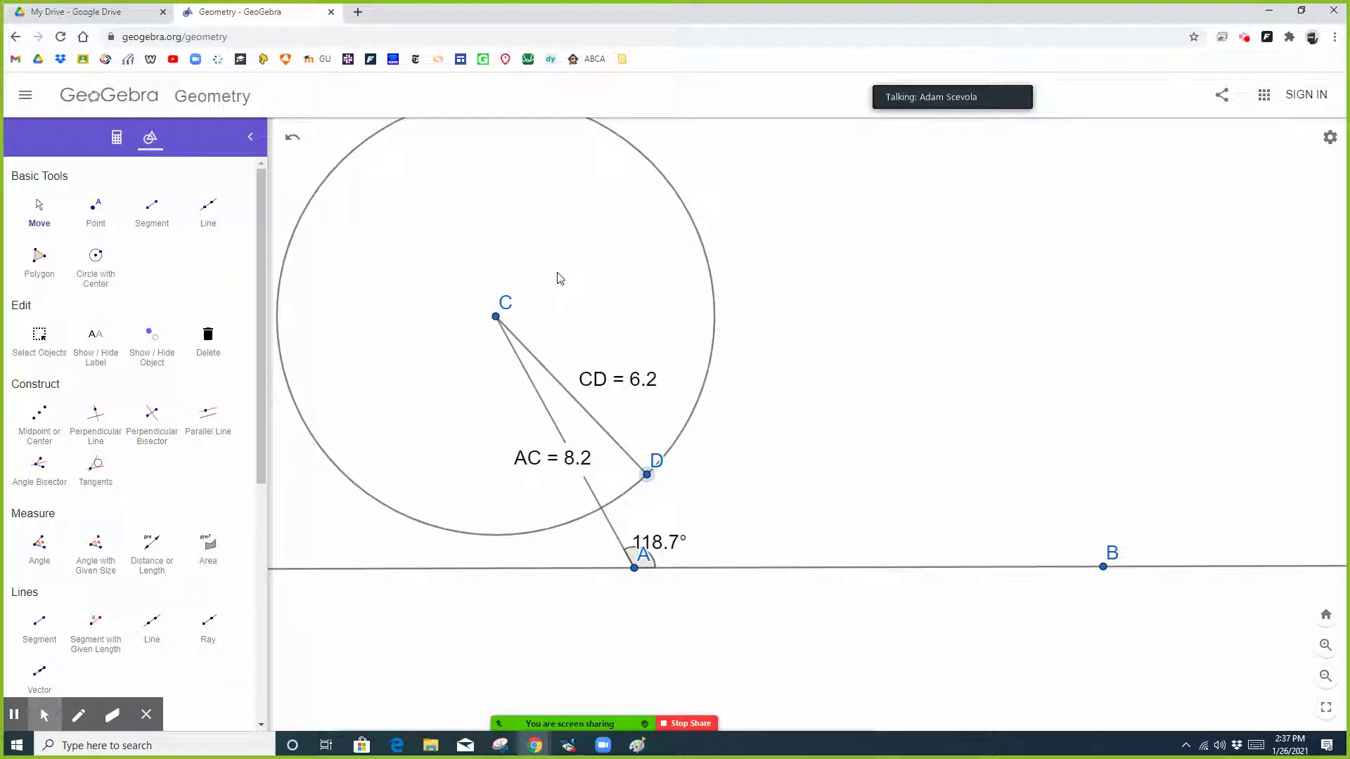
Drag points C and D to reshape the figure, making AC 7 and angle A 59.3°.
drag(497, 318, 632, 310)
drag(654, 481, 764, 491)
mouse_move(632, 310)
mouse_down()
mouse_move(726, 335)
mouse_move(649, 318)
mouse_move(635, 328)
mouse_up()
drag(763, 490, 788, 401)
drag(634, 322, 863, 504)
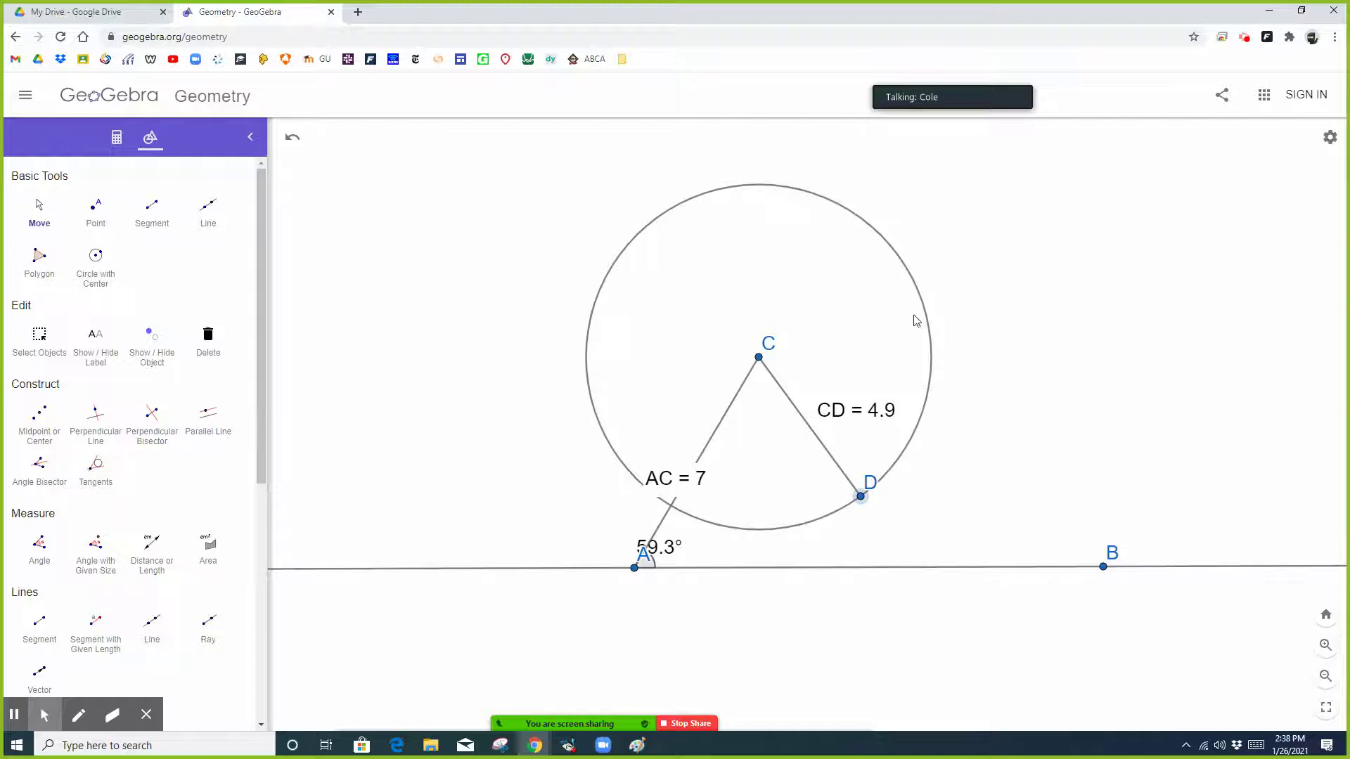
Move the 59.3° and AC labels clear and drag D onto line AB, giving CD 10.6.
mouse_move(661, 555)
mouse_down()
mouse_move(677, 554)
mouse_move(622, 548)
mouse_move(663, 558)
mouse_move(657, 572)
mouse_move(670, 556)
mouse_up()
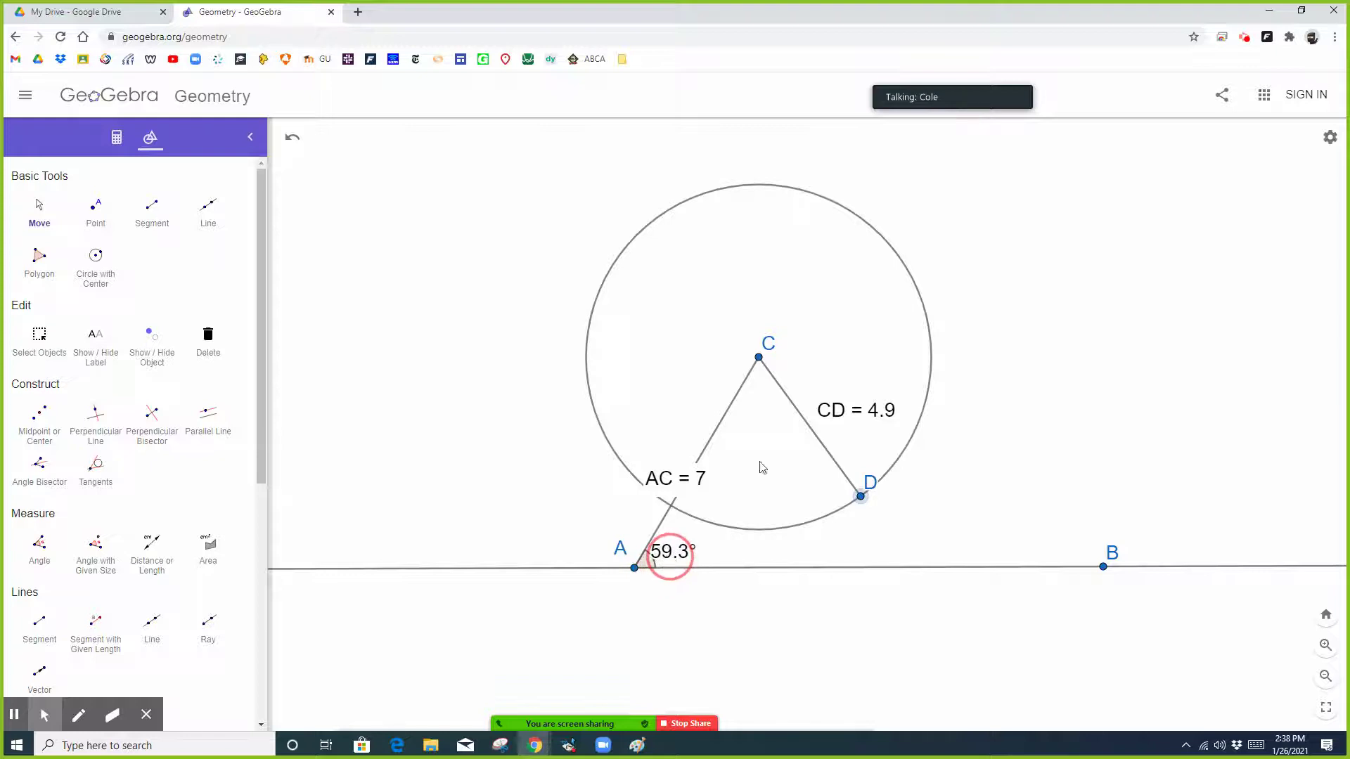
drag(686, 467, 668, 422)
drag(865, 501, 1068, 573)
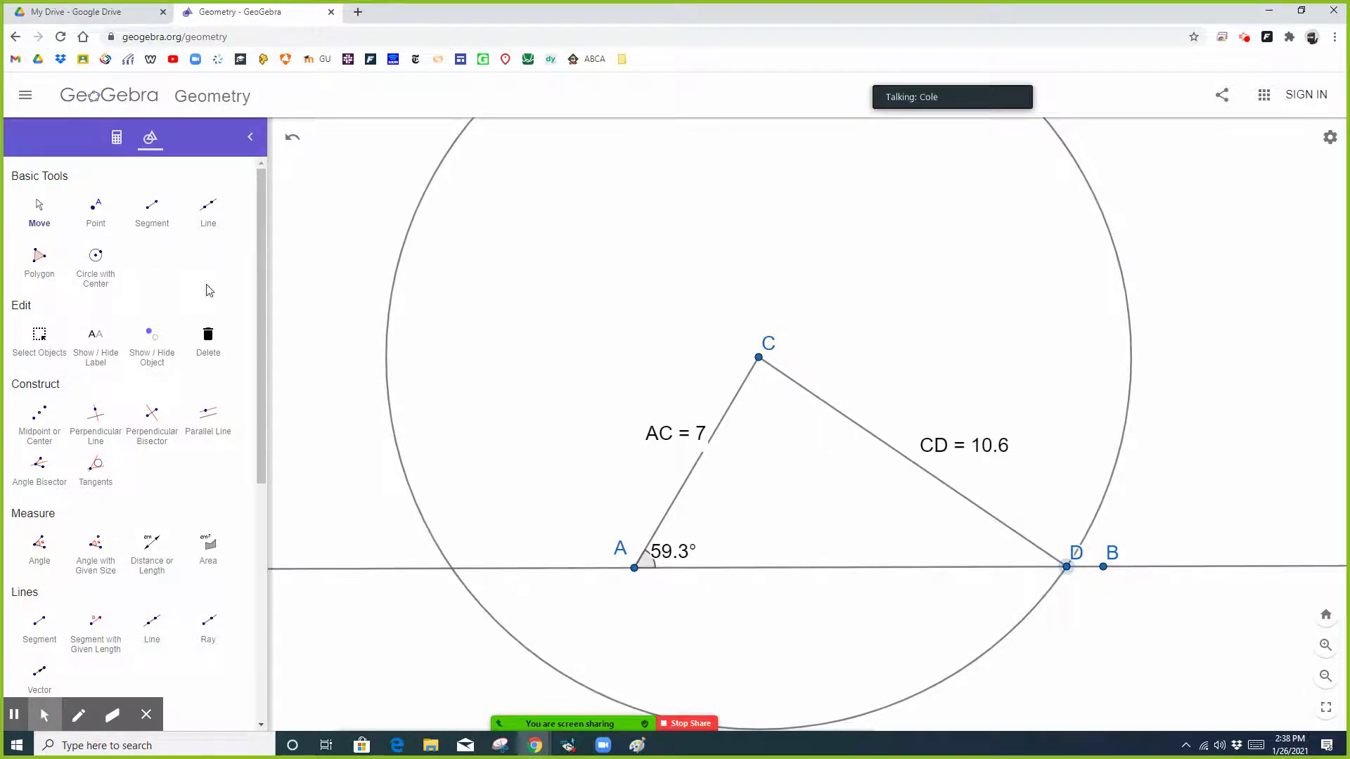
Construct the perpendicular bisector of points A and D.
click(150, 422)
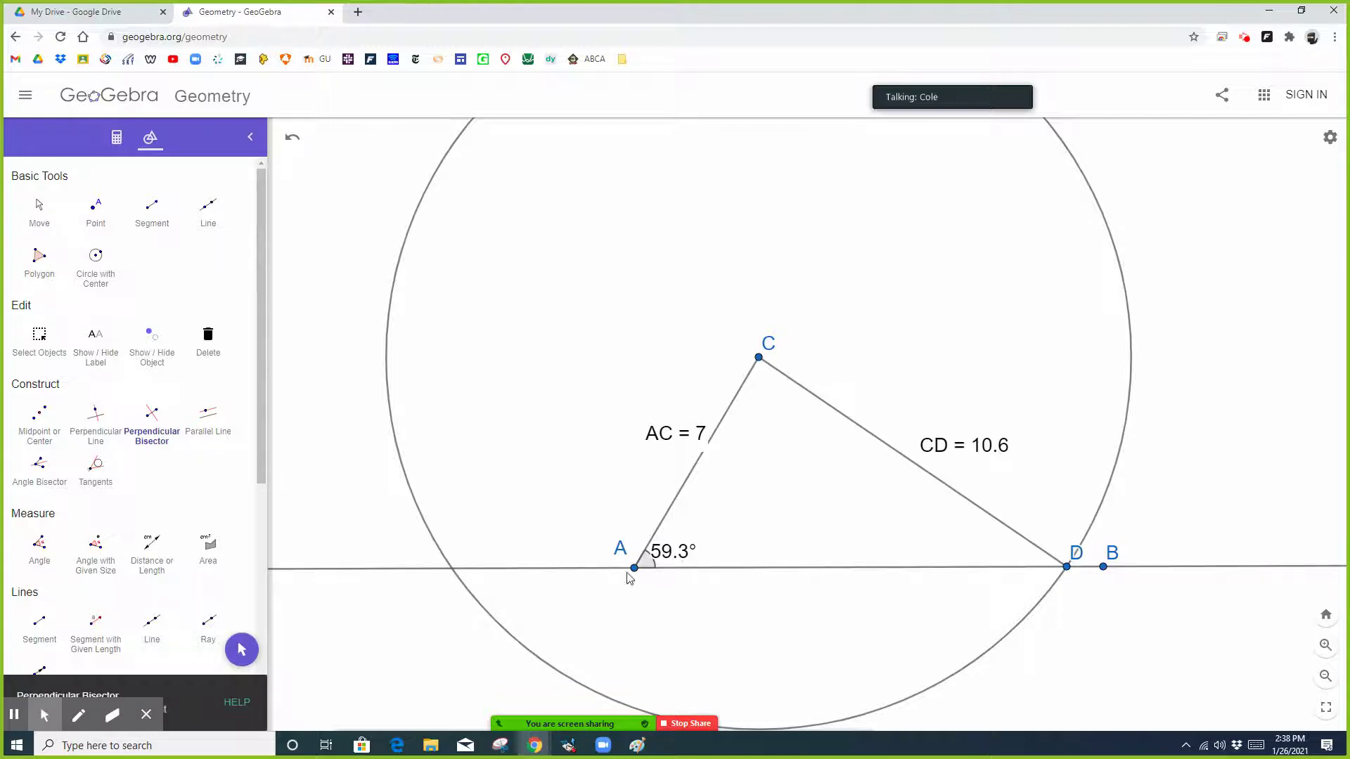
click(635, 568)
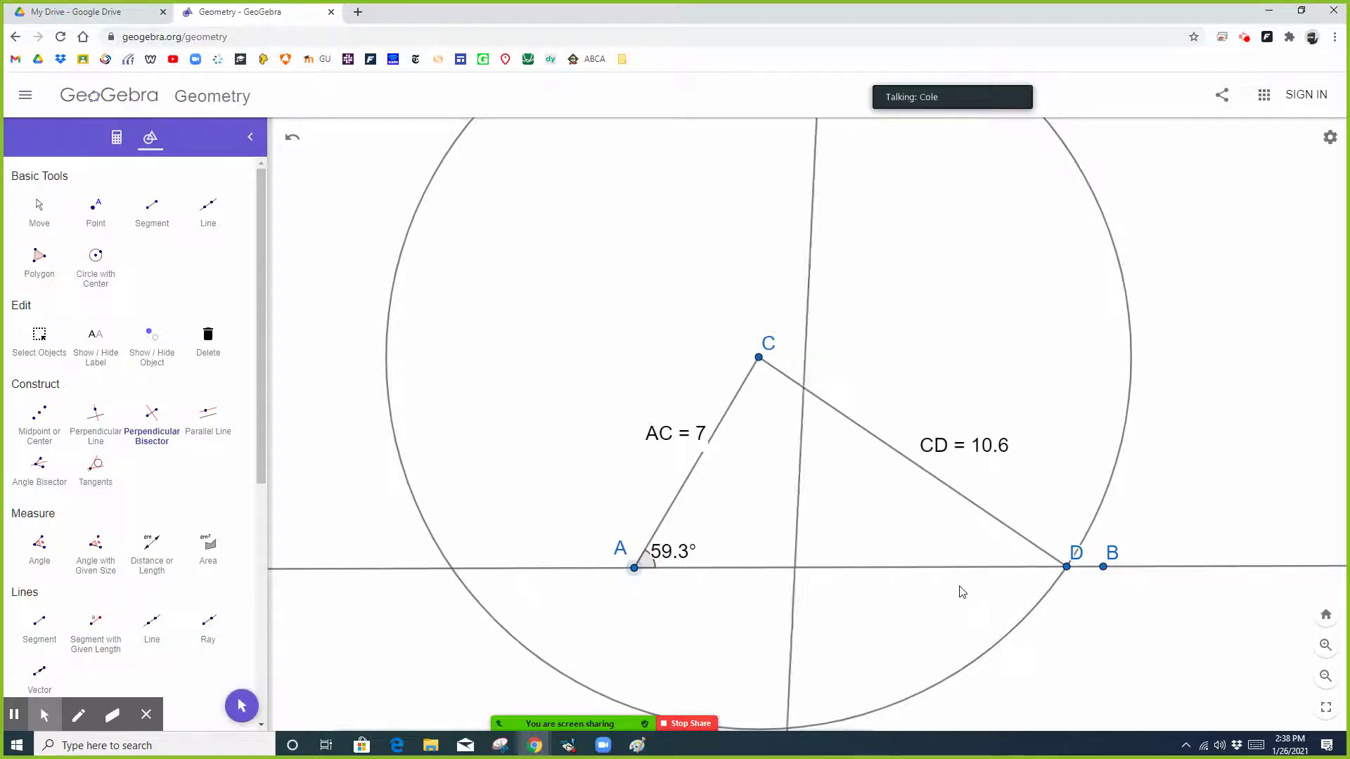
click(1066, 567)
Undo the bisector and D's move onto line AB, restoring CD = 4.9.
click(292, 142)
click(292, 142)
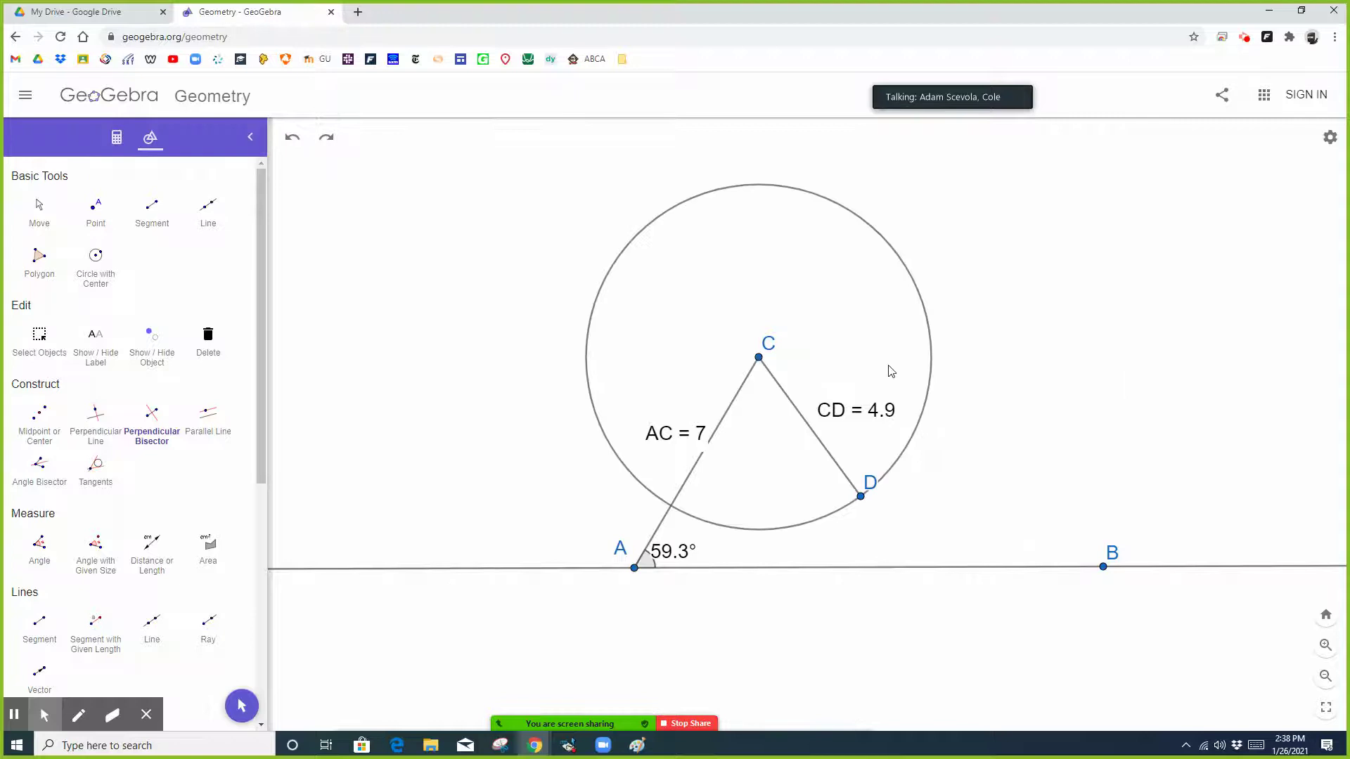
click(241, 707)
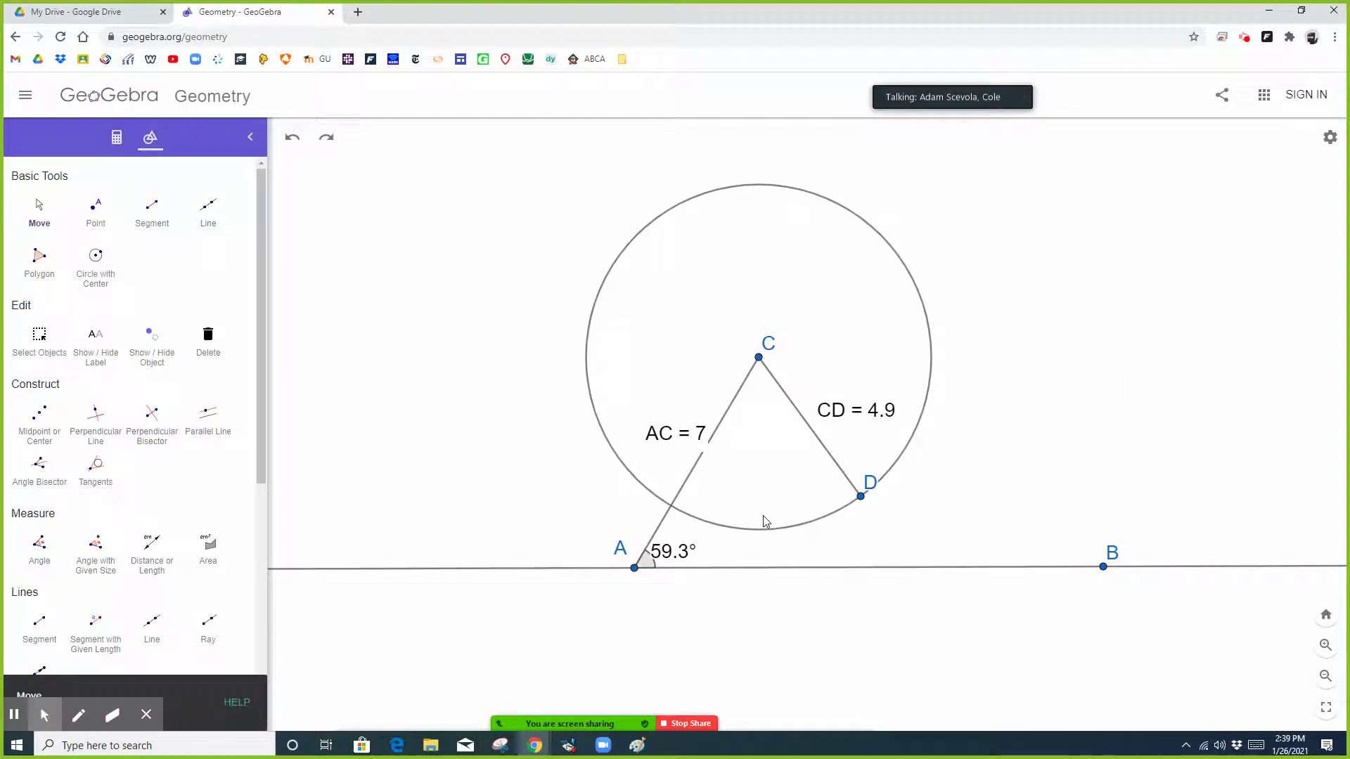
Drag D around the circle and across line AB to just below A.
mouse_move(862, 499)
mouse_down()
mouse_move(891, 492)
mouse_move(849, 490)
mouse_move(873, 485)
mouse_up()
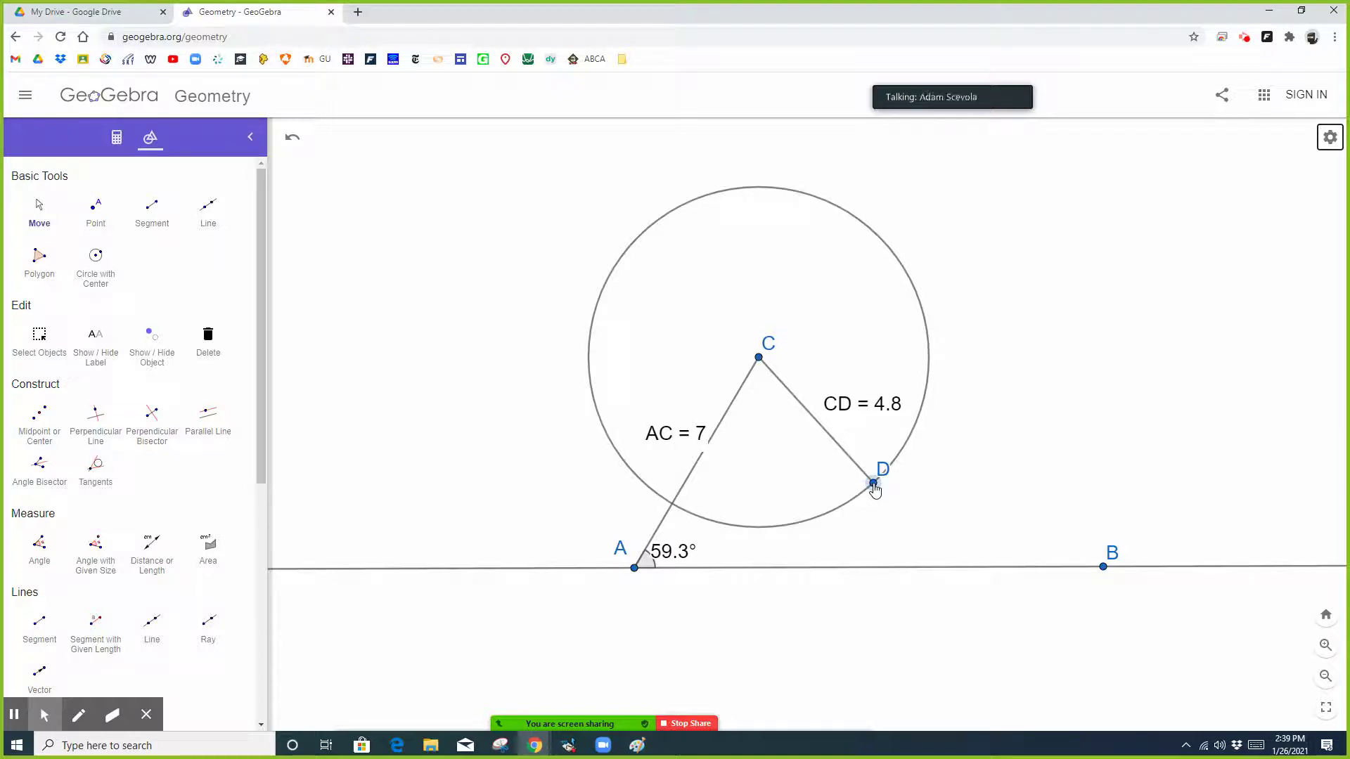
drag(874, 490, 770, 574)
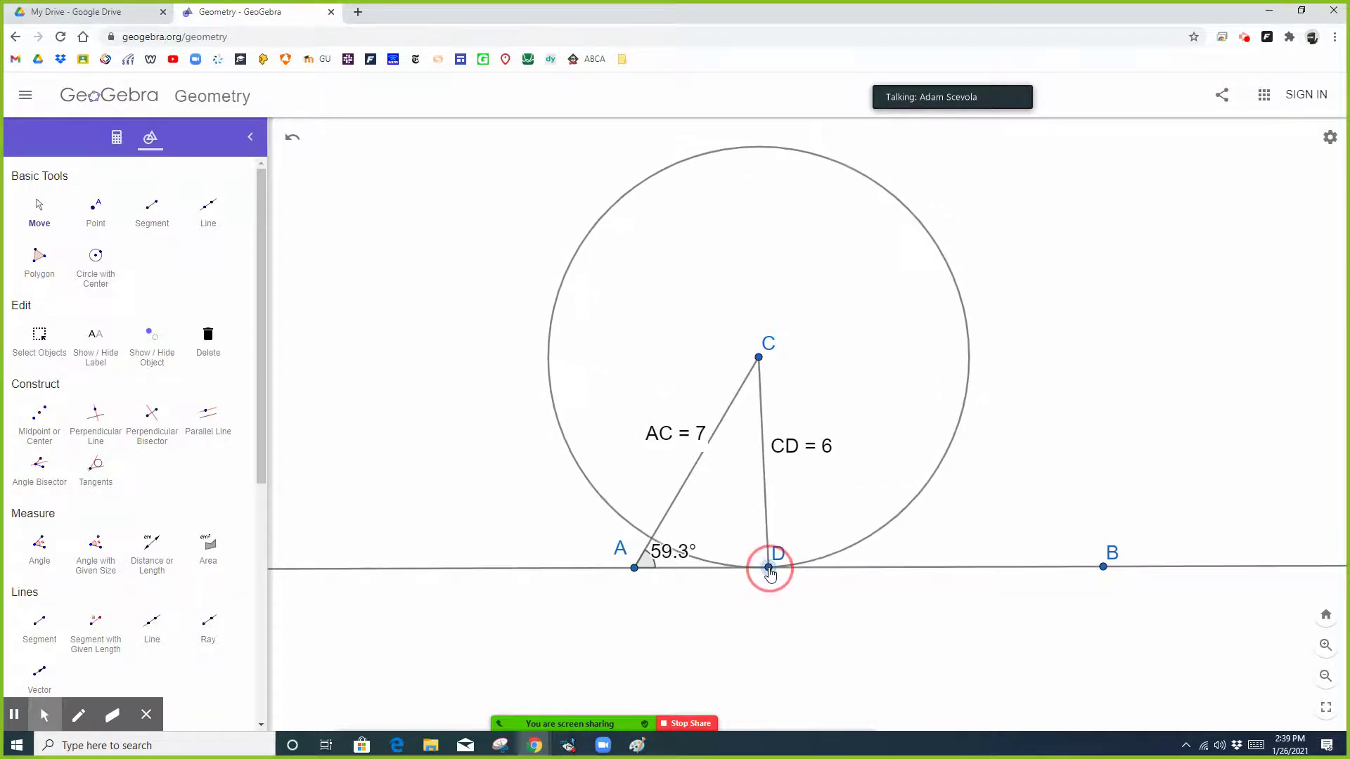